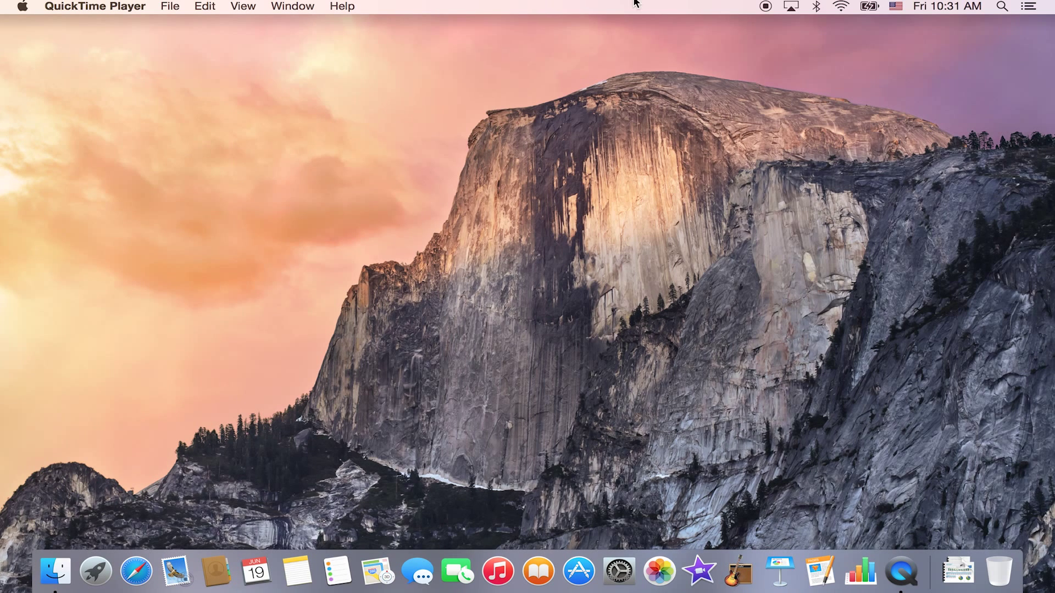
Open the Spotlight search panel from the menu bar magnifying-glass icon
left_click(1004, 7)
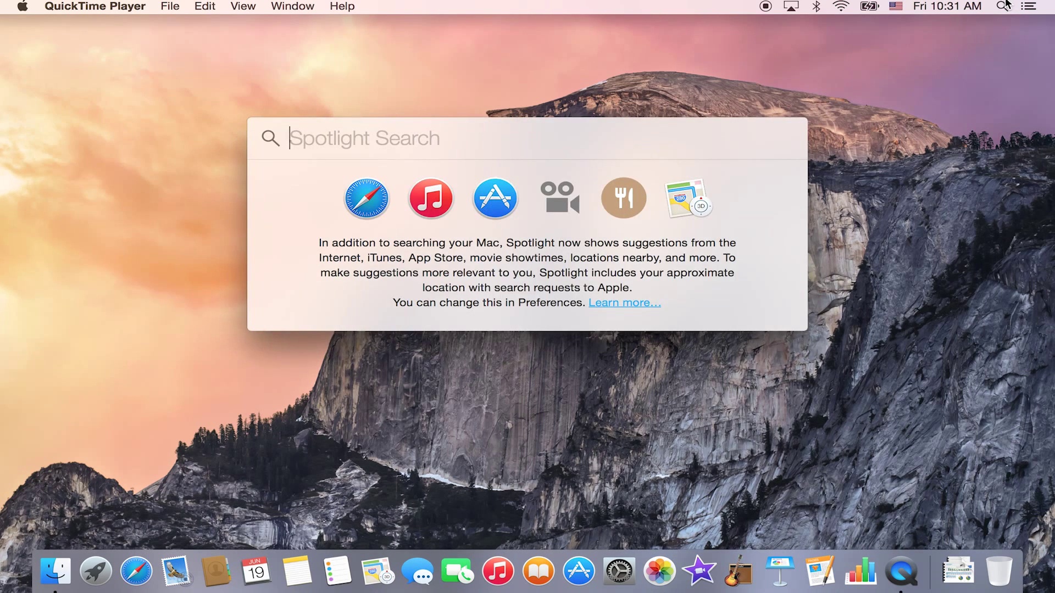
Launch Launchpad via Spotlight 'lau', close the Other folder, view page two, then exit
type("lau")
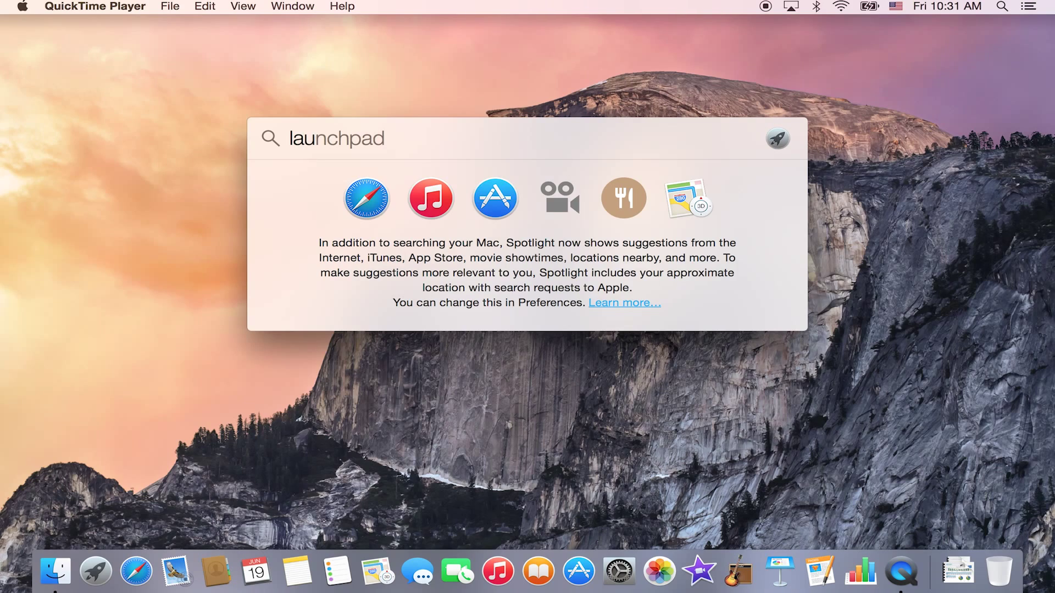
key("Return")
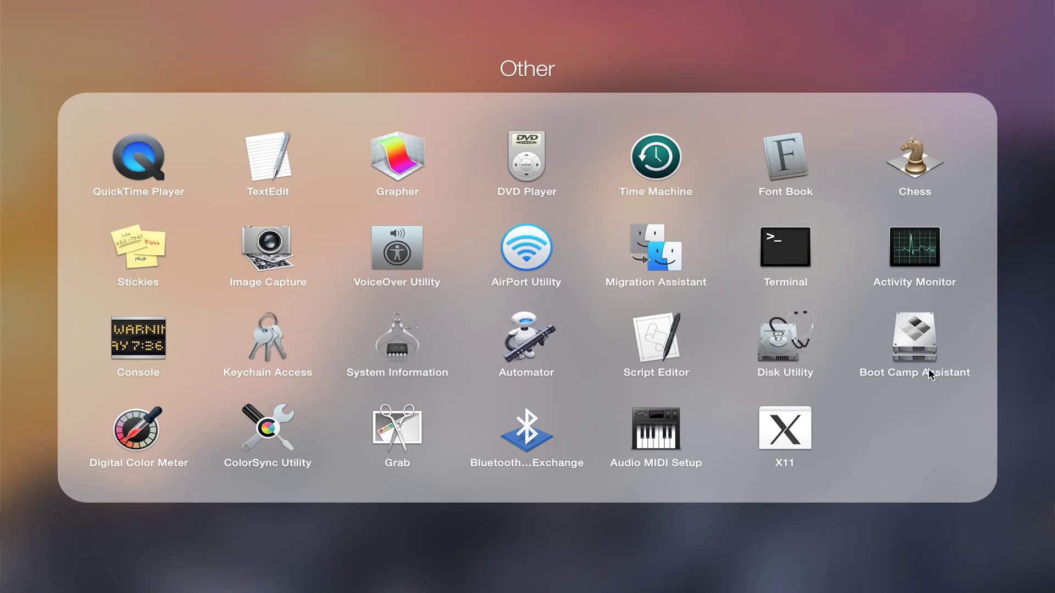
left_click(1000, 413)
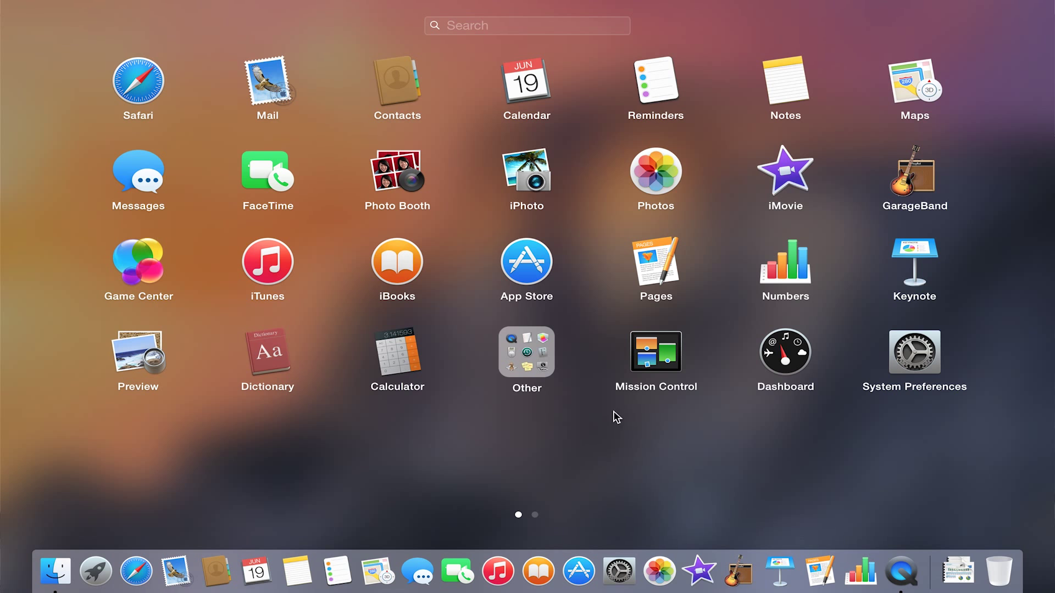
scroll(611, 420, "right", 3)
left_click(537, 520)
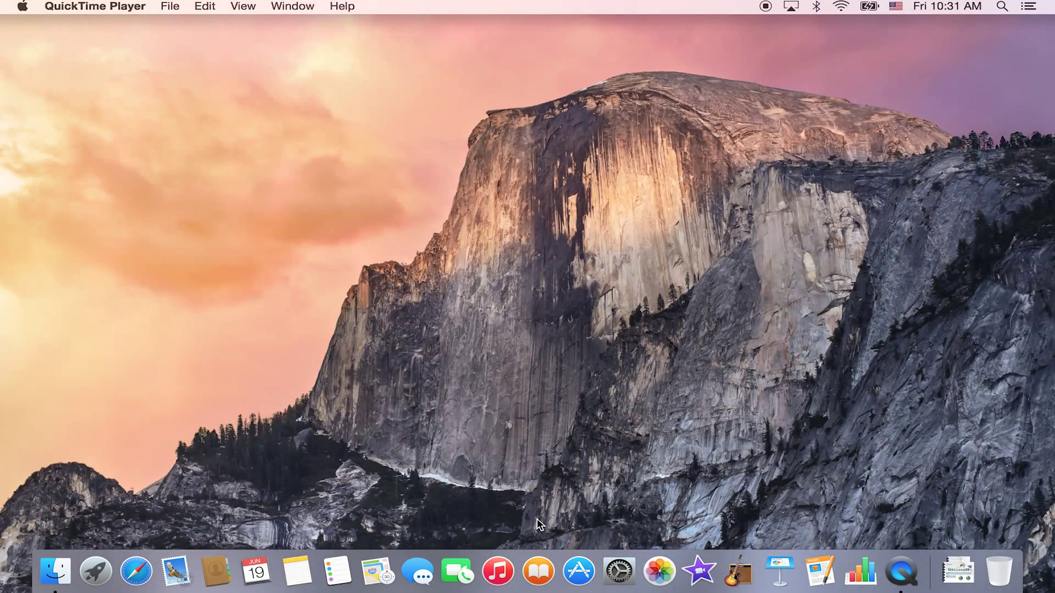
Reopen Launchpad from the Dock and flip to page two and back to page one
left_click(87, 576)
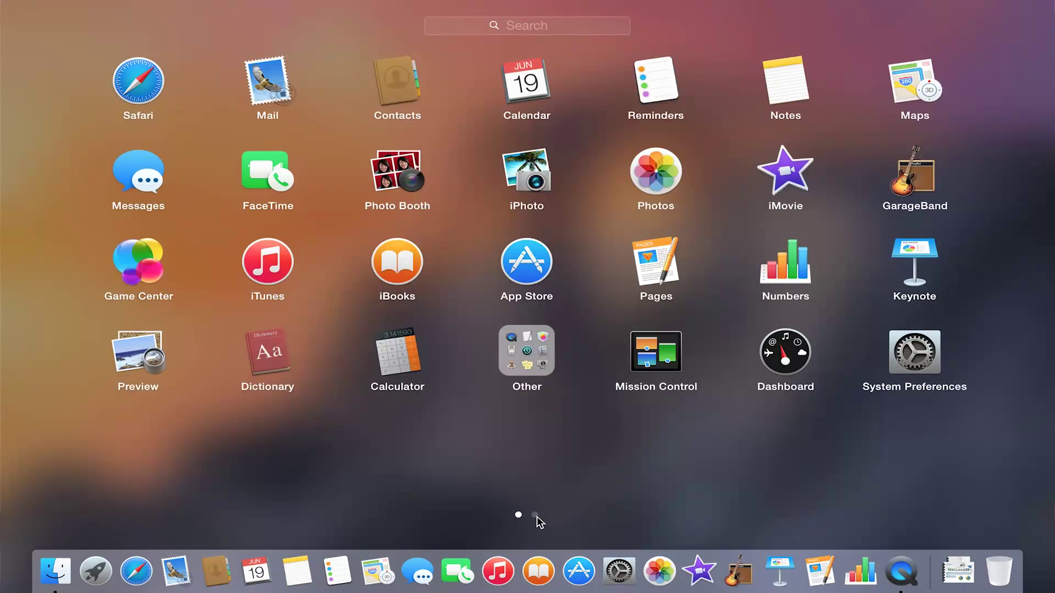
left_click(535, 516)
left_click(518, 515)
Put the app icons into jiggle edit mode, check both pages, and pick up iPhoto
left_click(397, 351)
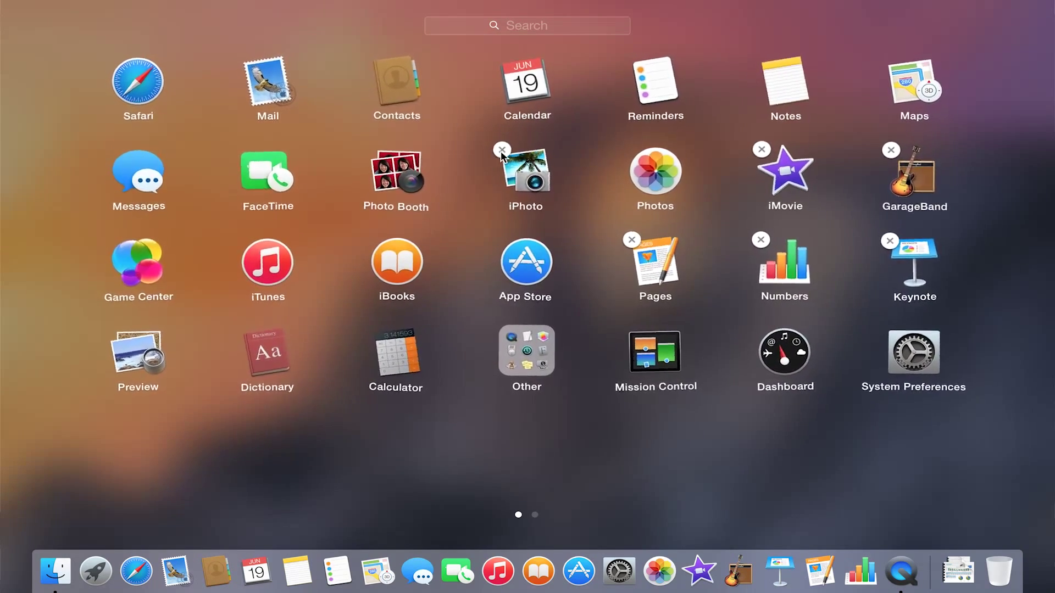
scroll(783, 247, "right", 3)
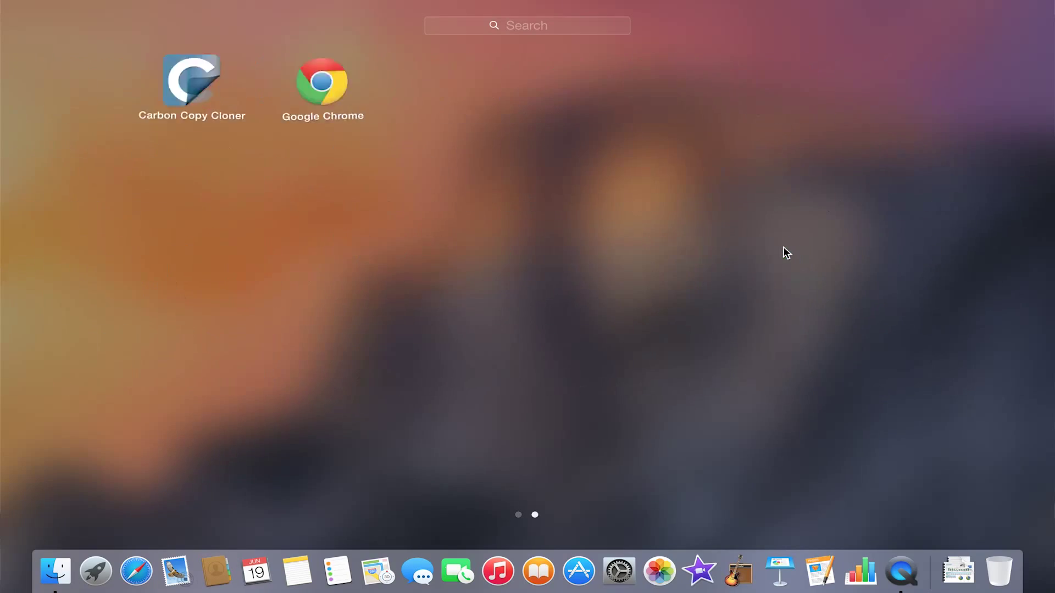
scroll(783, 246, "left", 3)
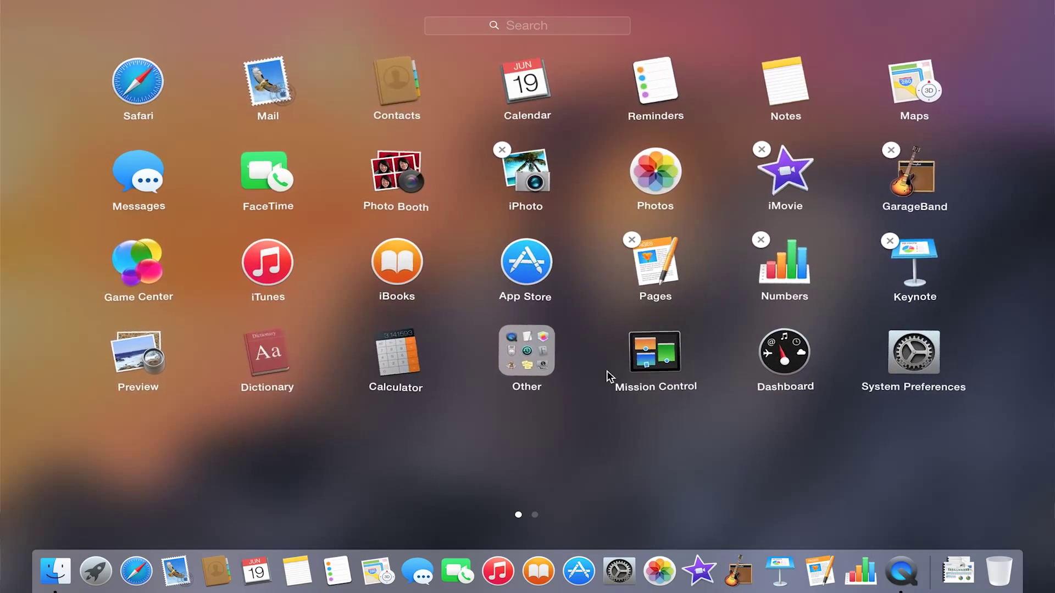
left_click(594, 463)
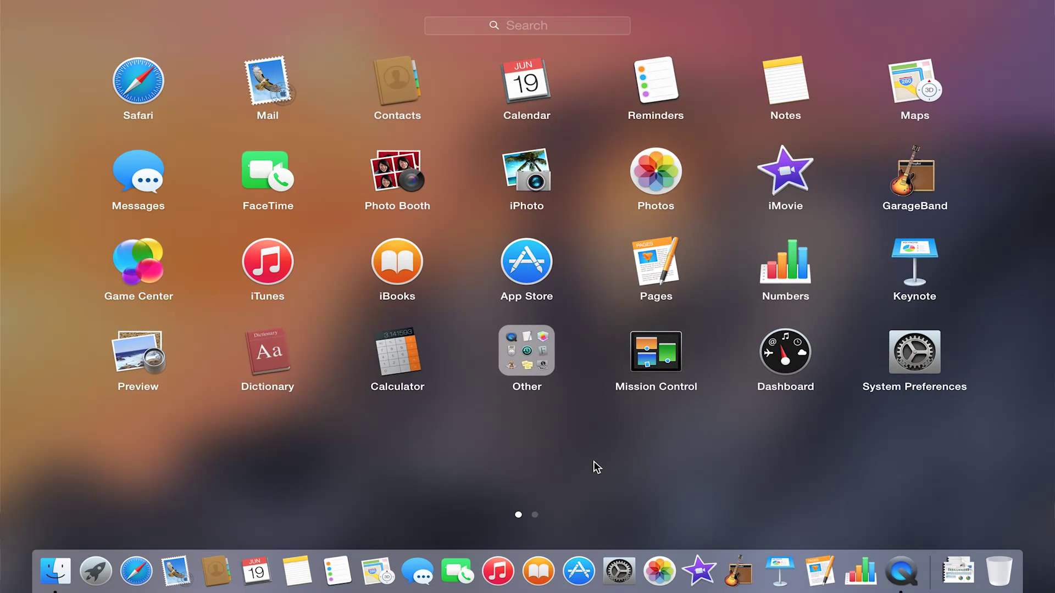
left_click(541, 171)
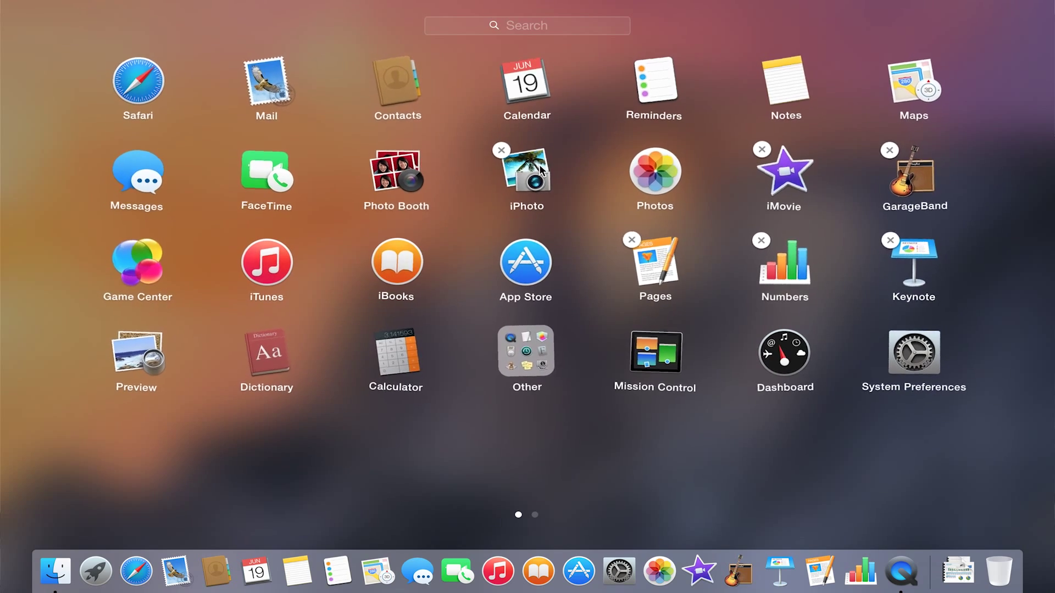
Drop iPhoto onto Photos to create a Photography folder, then add iMovie to it
left_click_drag(530, 173, 654, 178)
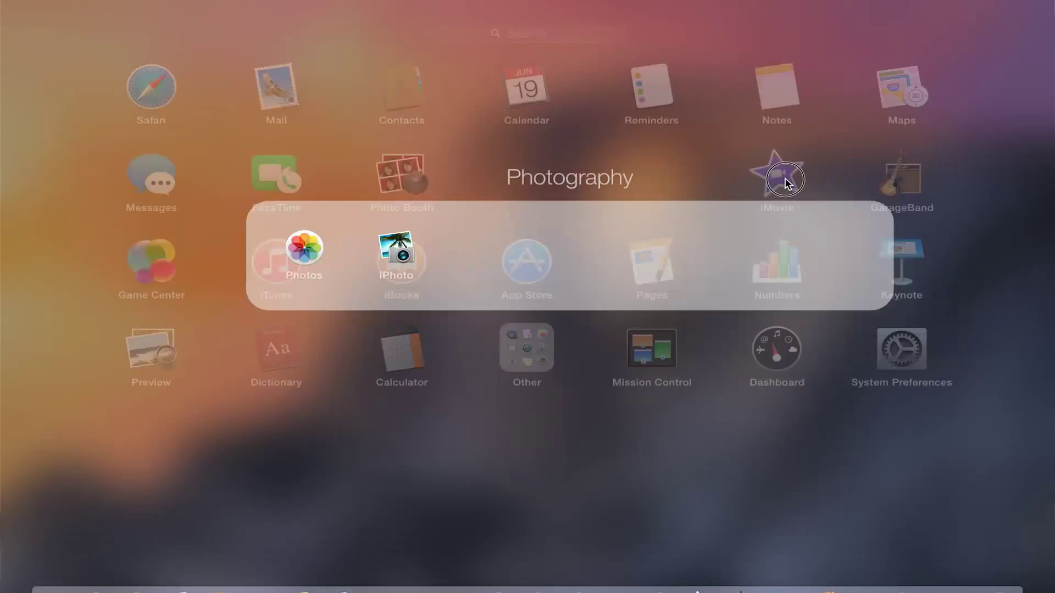
left_click(784, 177)
left_click_drag(660, 174, 501, 269)
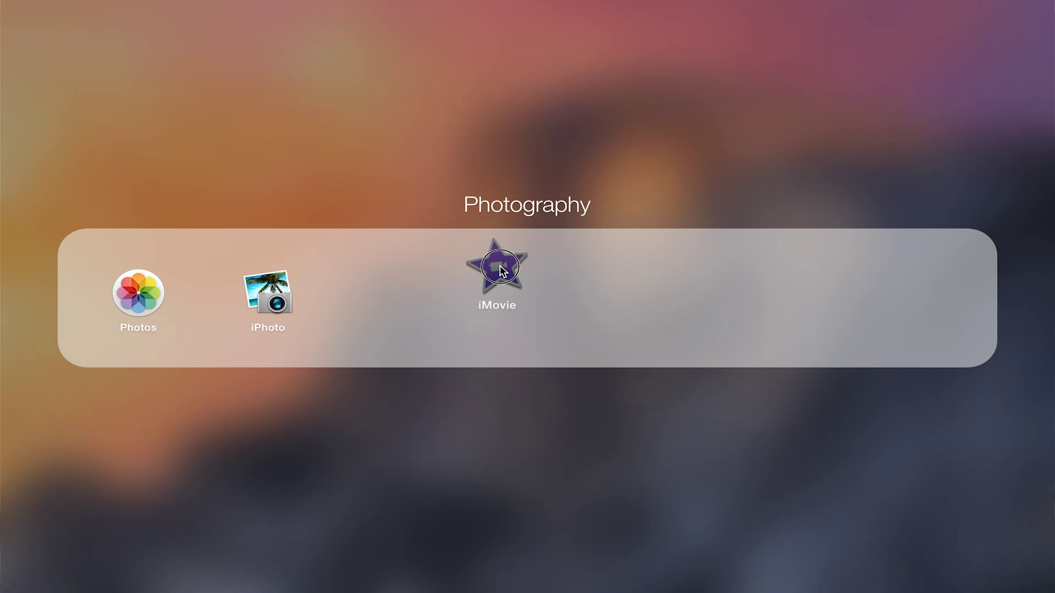
left_click_drag(502, 269, 500, 270)
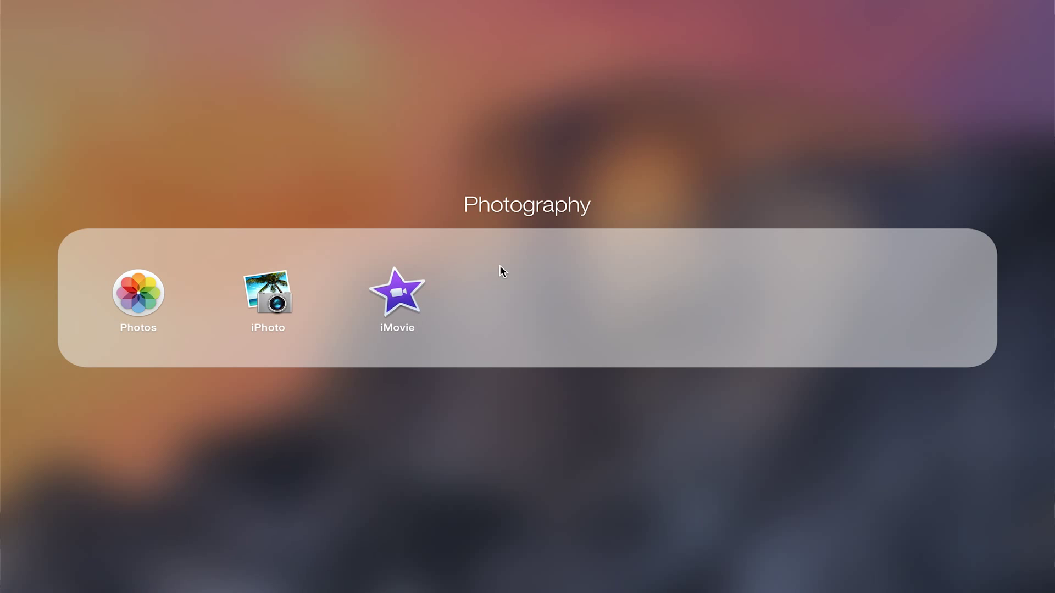
Rename the Photography folder to 'iLife'
left_click(530, 205)
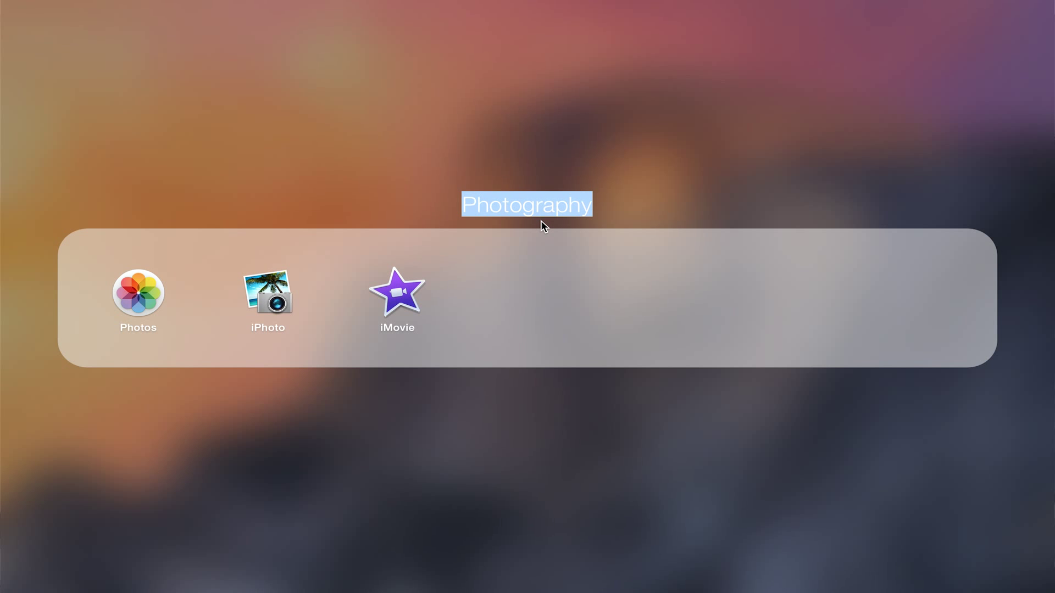
key("BackSpace")
type("iL")
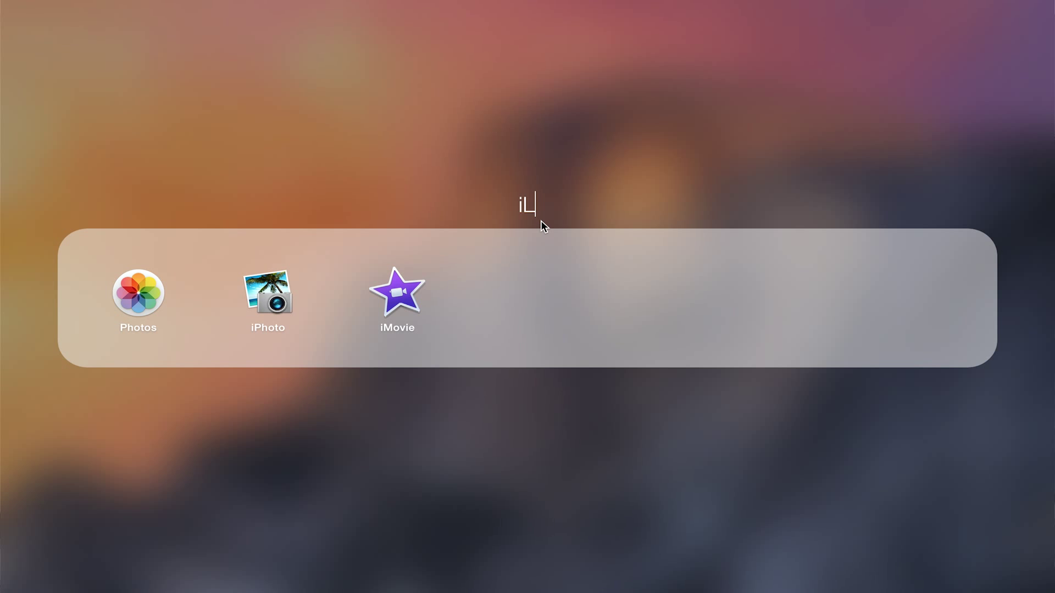
type("ife")
Drop GarageBand into iLife, then move the folder to page two beside Carbon Copy Cloner
left_click(515, 516)
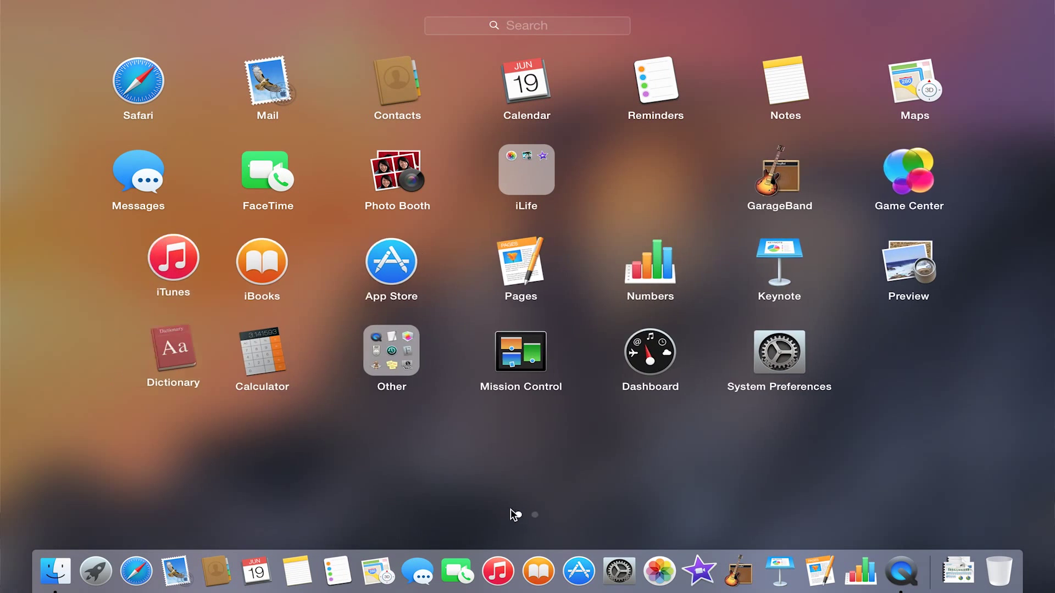
left_click_drag(664, 190, 566, 177)
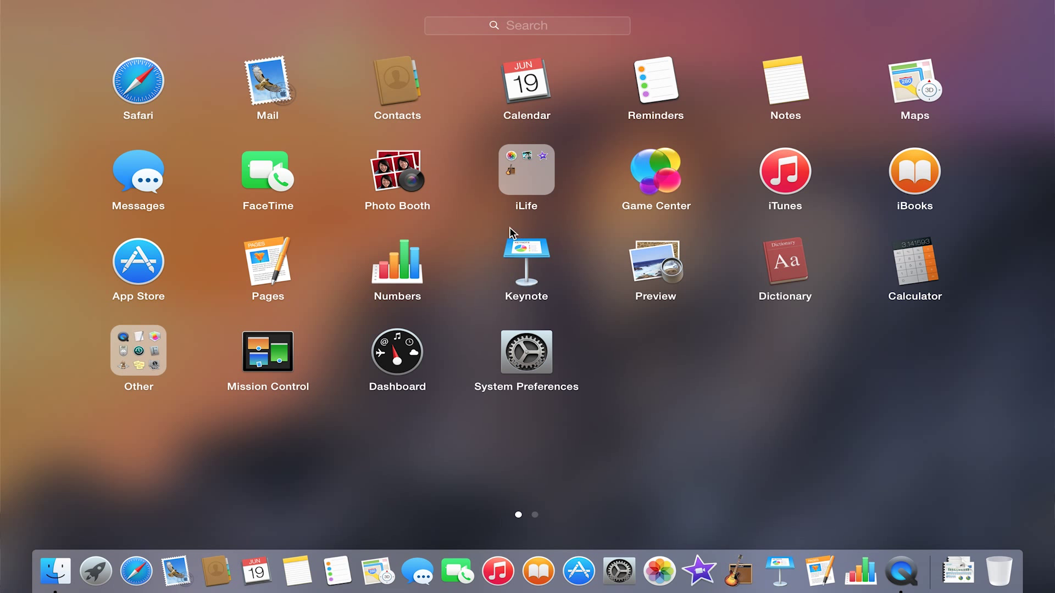
left_click(524, 173)
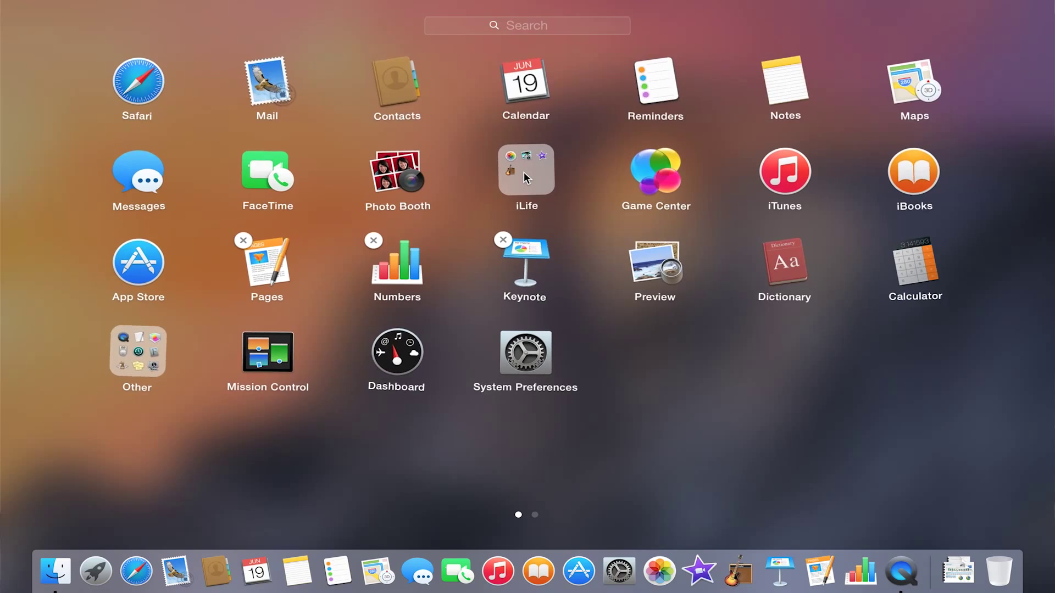
left_click_drag(525, 177, 1052, 242)
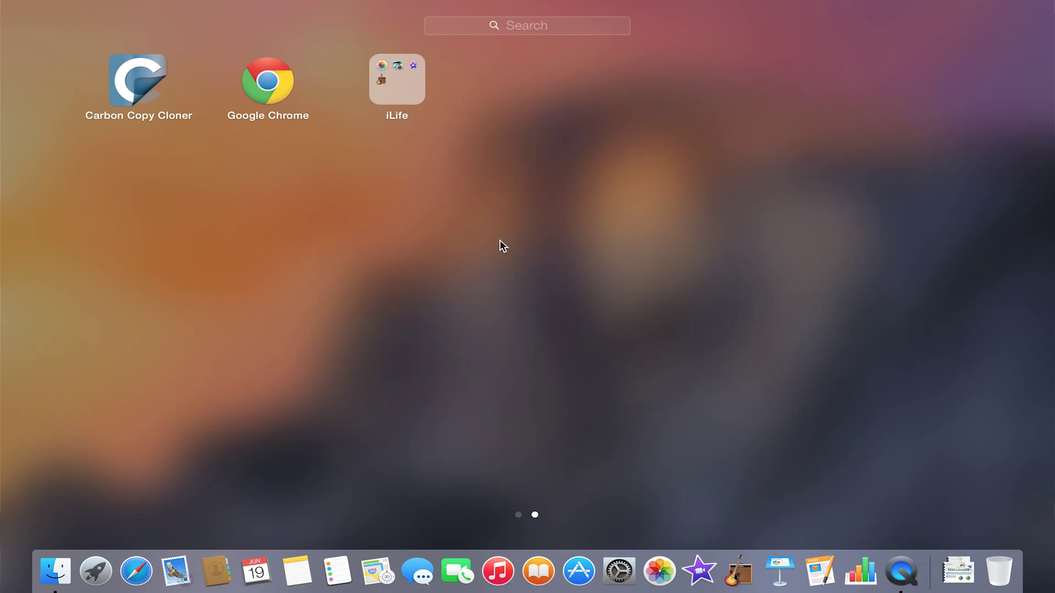
scroll(499, 240, "left", 3)
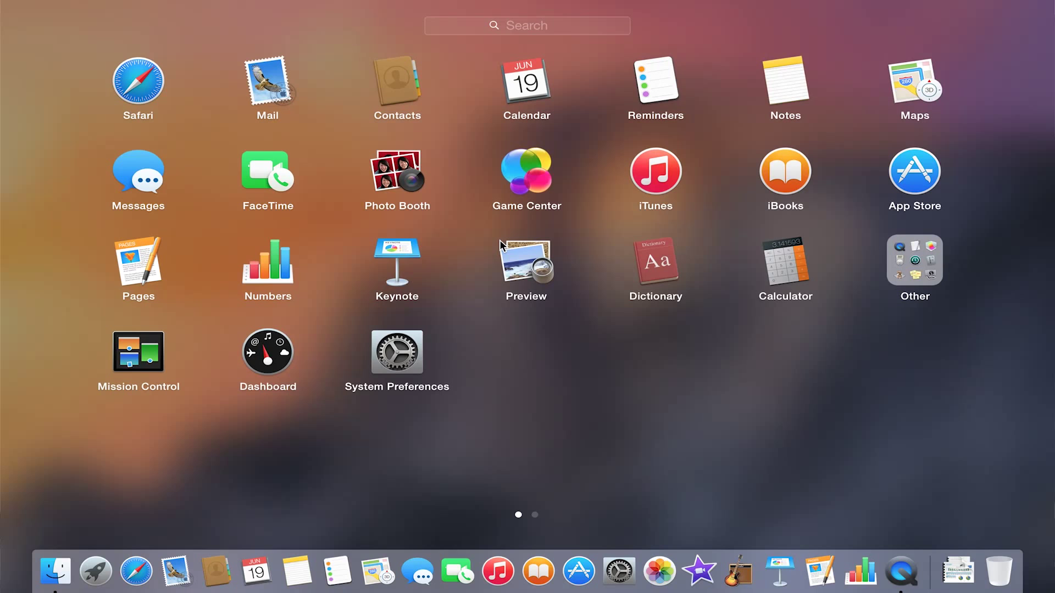
left_click(546, 29)
type("ip")
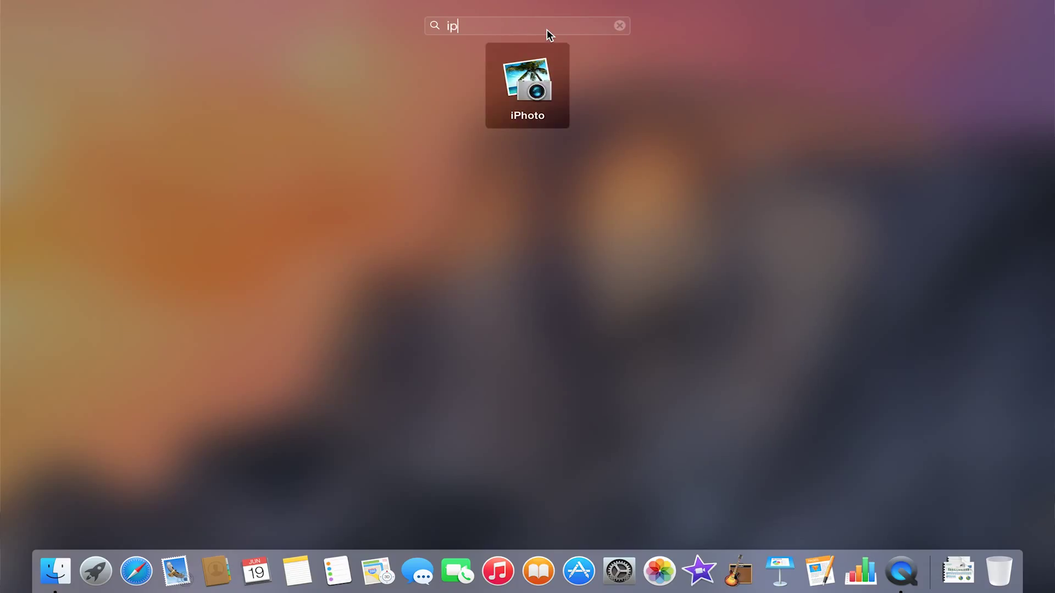
key("BackSpace")
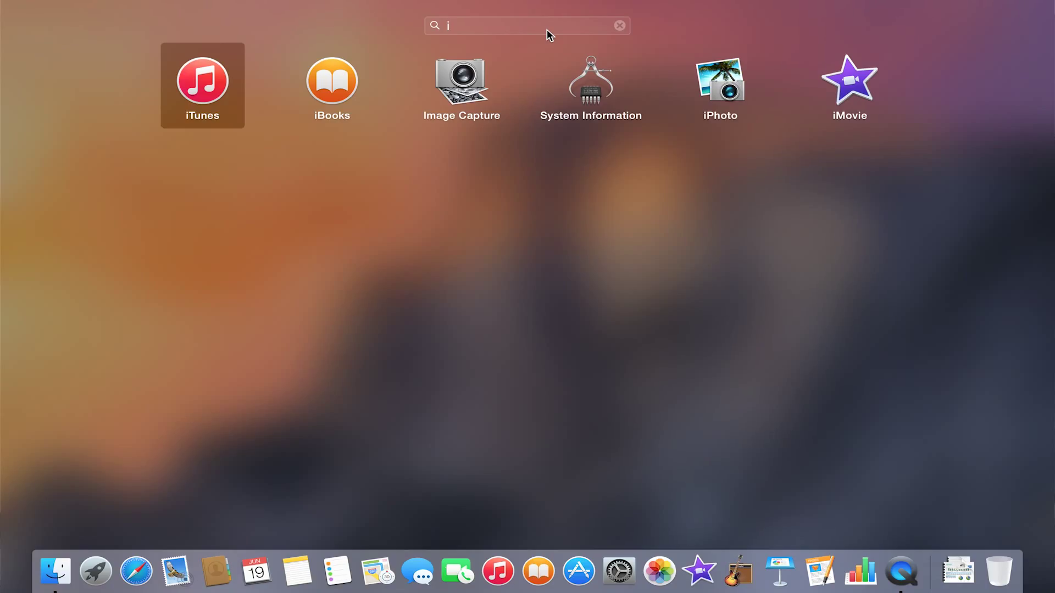
key("BackSpace")
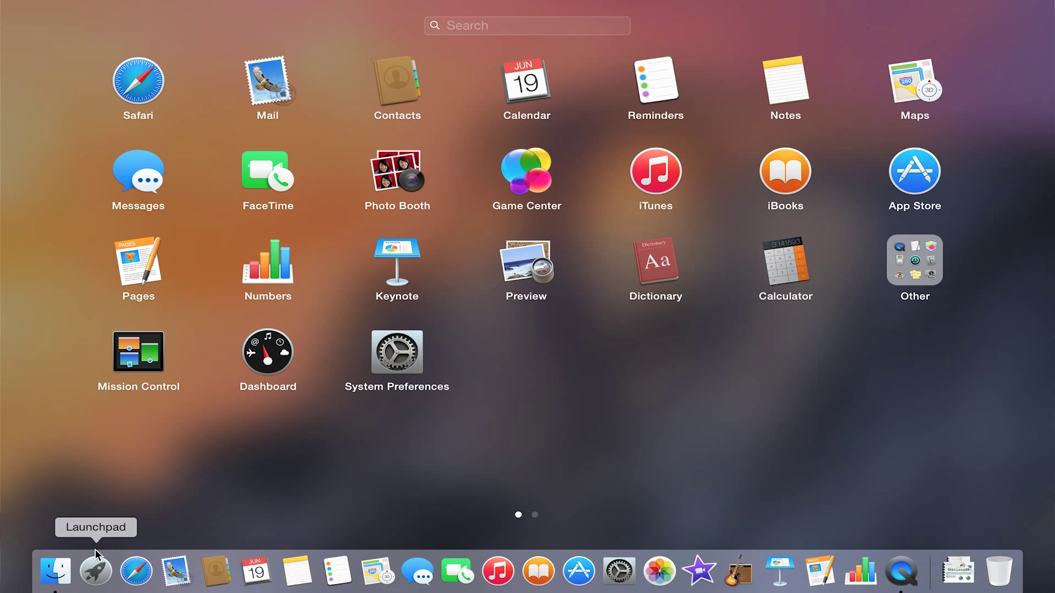
left_click(90, 582)
Launch TextEdit from Launchpad's Other folder, opening a blank Untitled document
left_click(88, 584)
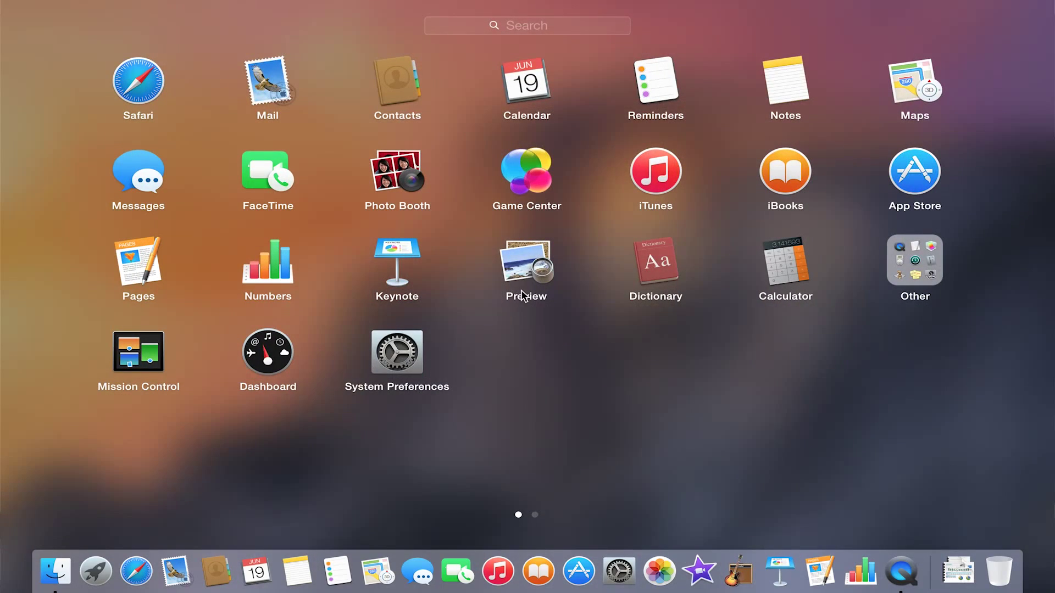
left_click(905, 278)
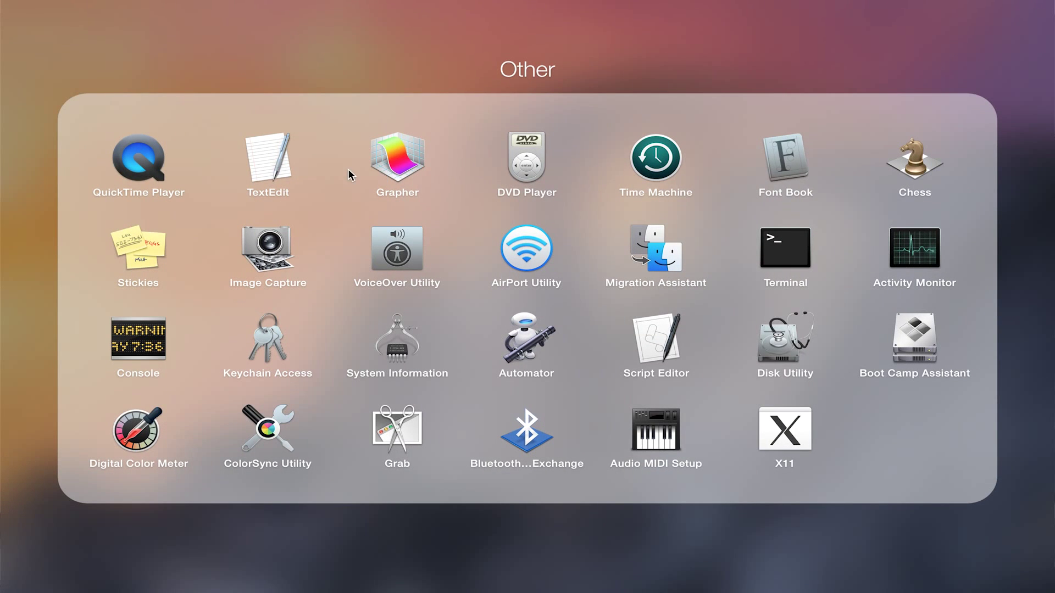
left_click(269, 156)
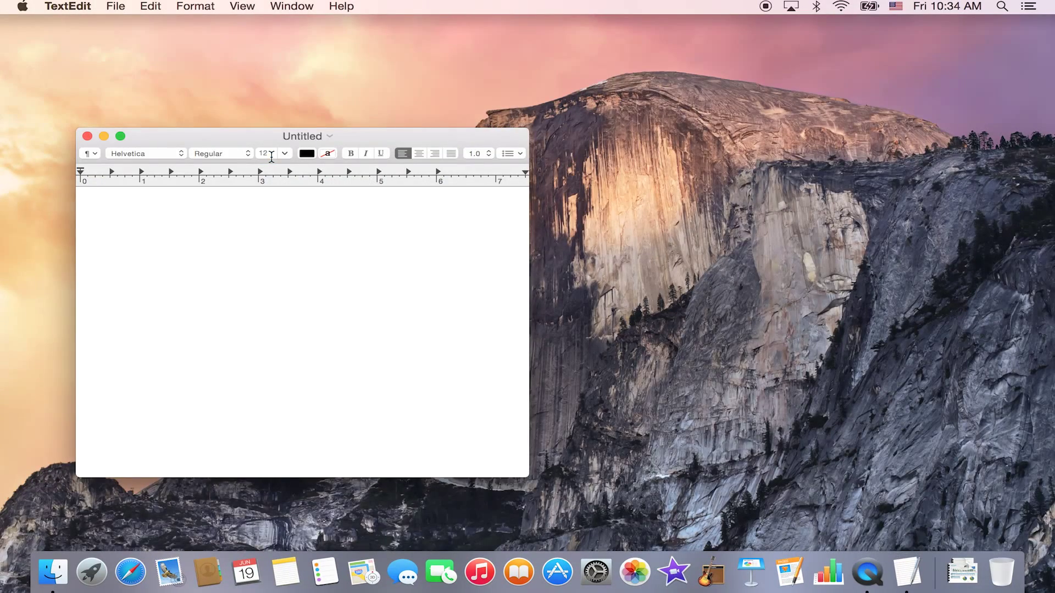